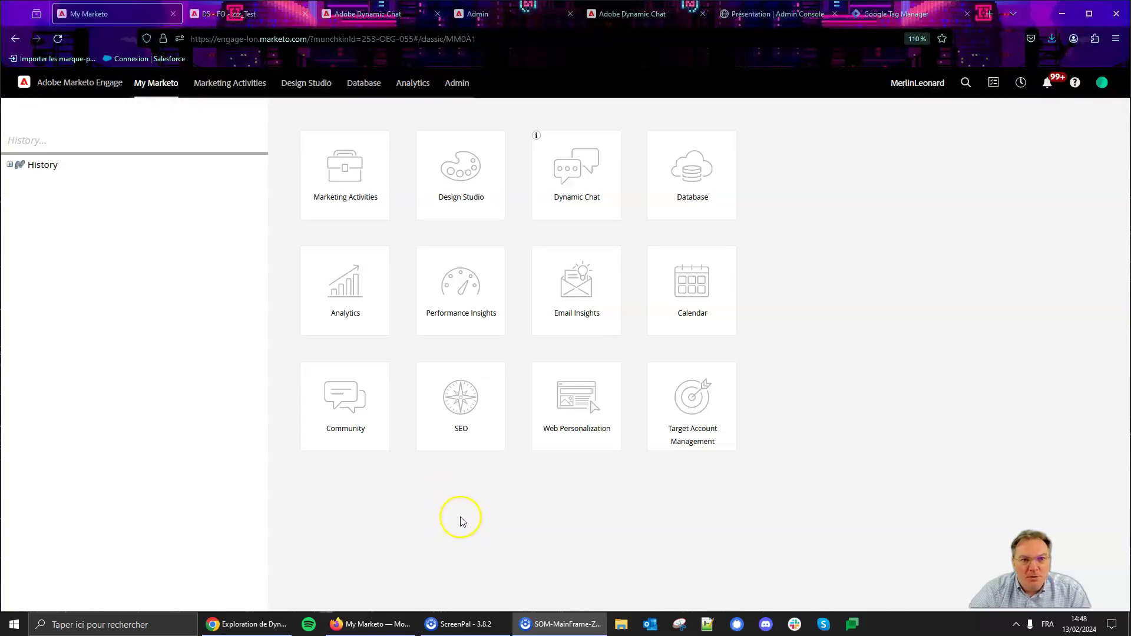
# Step: Show the zzz_Test form's Conversational Flow settings, popping up the 'Test' flow
pyautogui.click(237, 14)
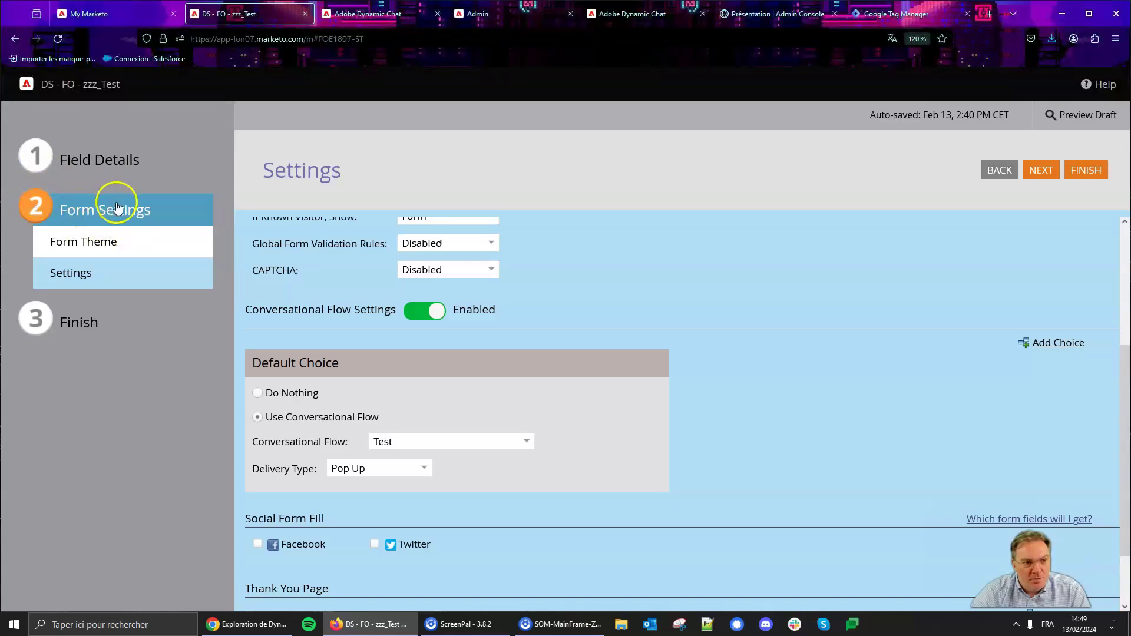
pyautogui.scroll(3, 297, 338)
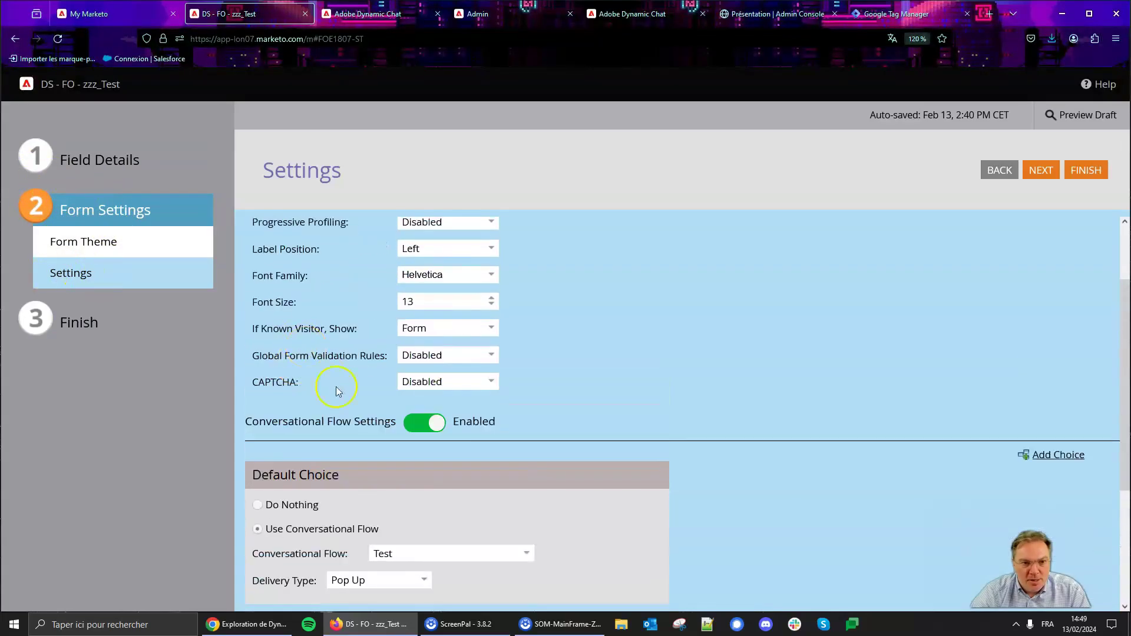
pyautogui.scroll(-2, 330, 398)
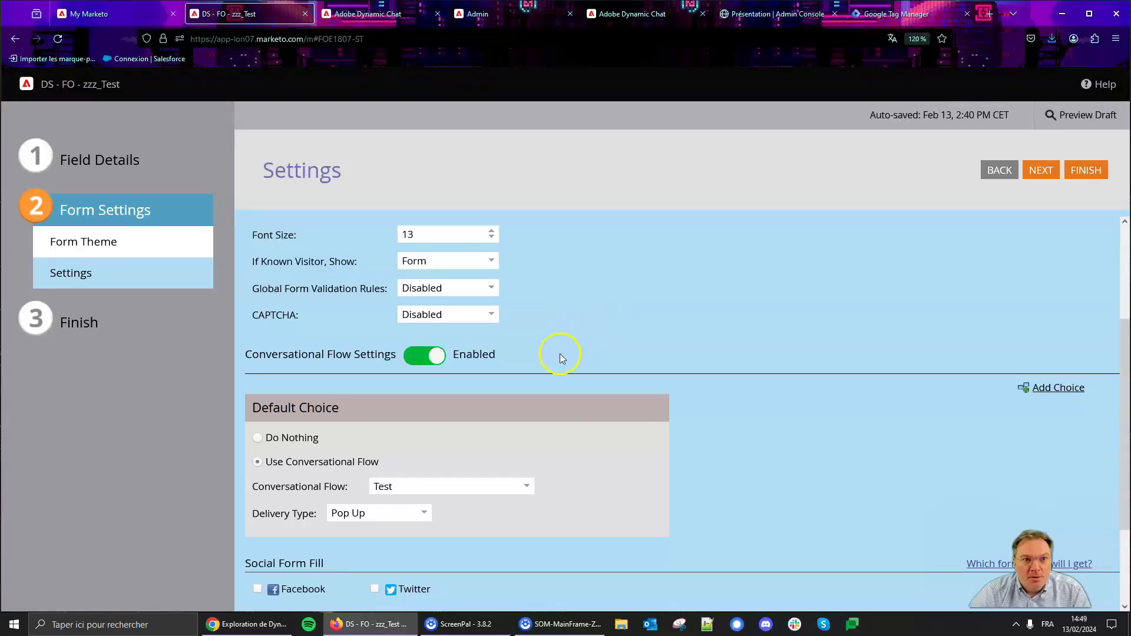
# Step: Bring up the Admin Console overview listing Dynamic Chat with 17 users
pyautogui.click(357, 16)
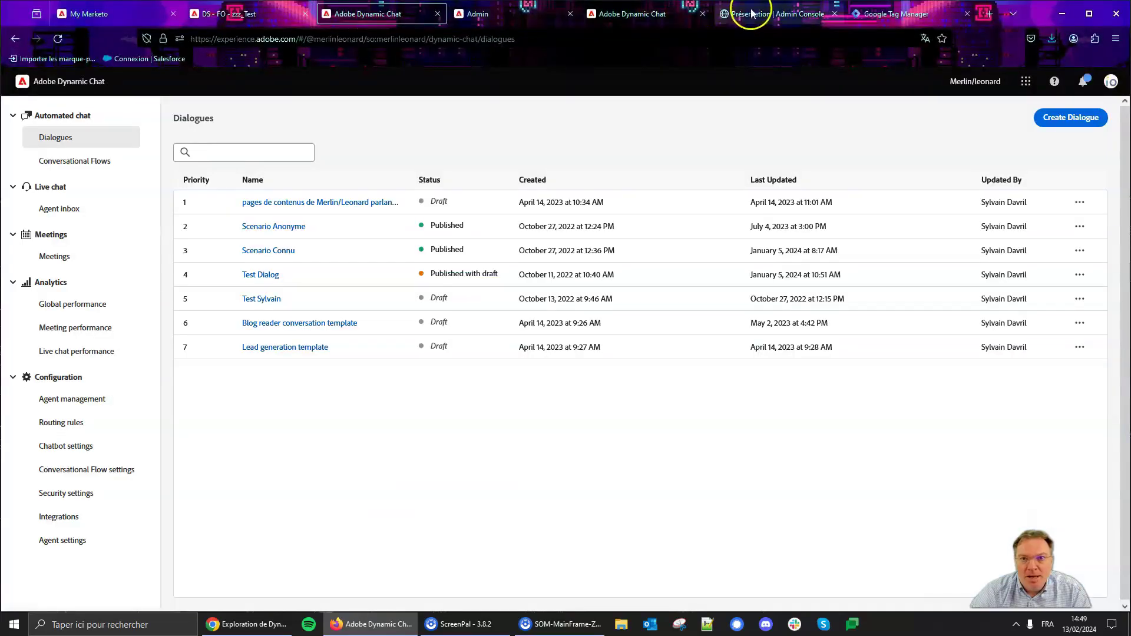
pyautogui.click(786, 15)
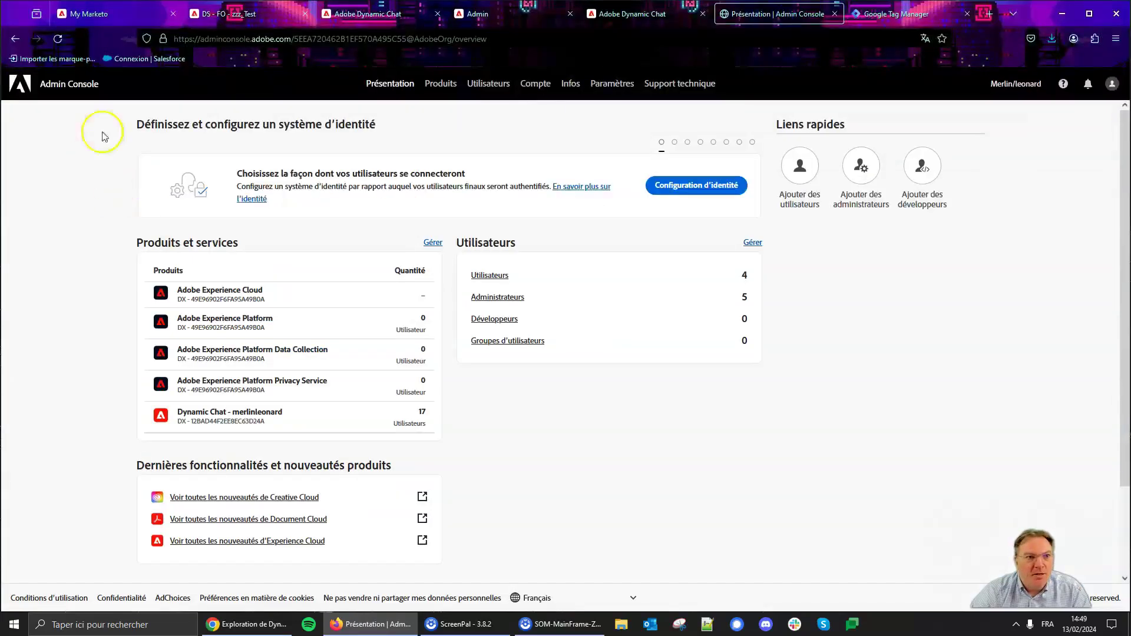
pyautogui.click(209, 39)
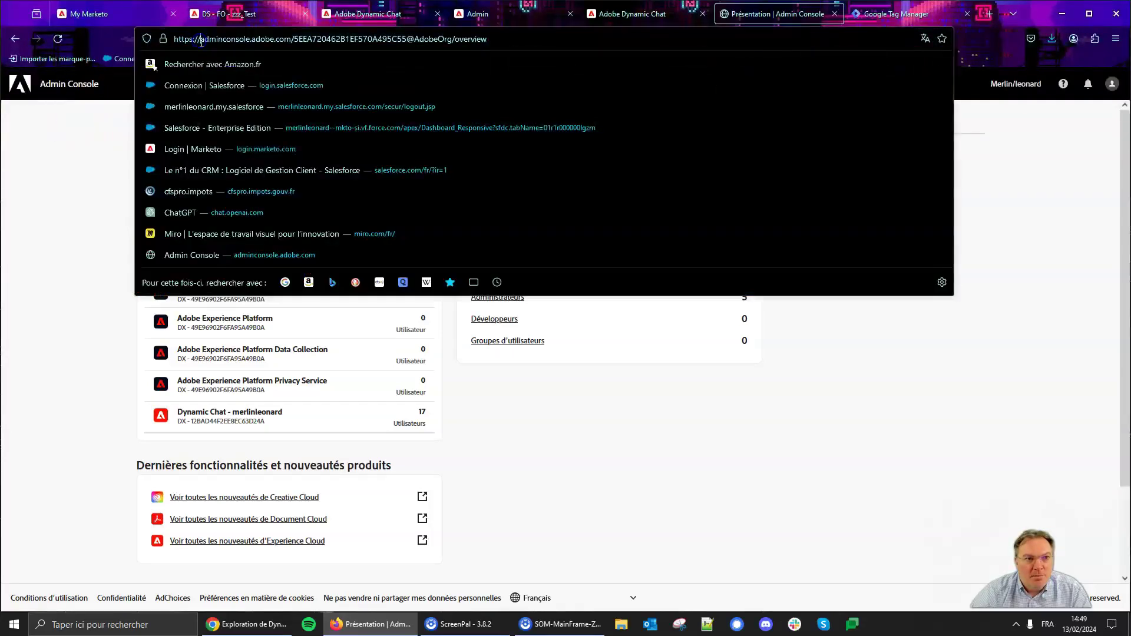
pyautogui.click(247, 38)
pyautogui.click(61, 197)
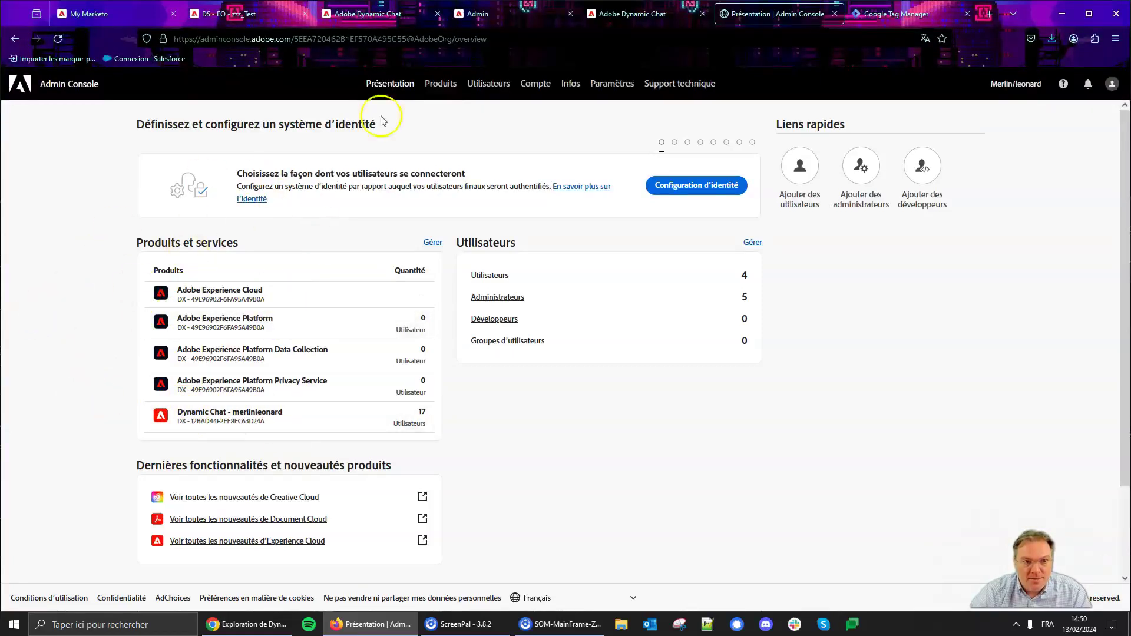
# Step: Move from Products to the Users page listing the four organisation users
pyautogui.click(441, 83)
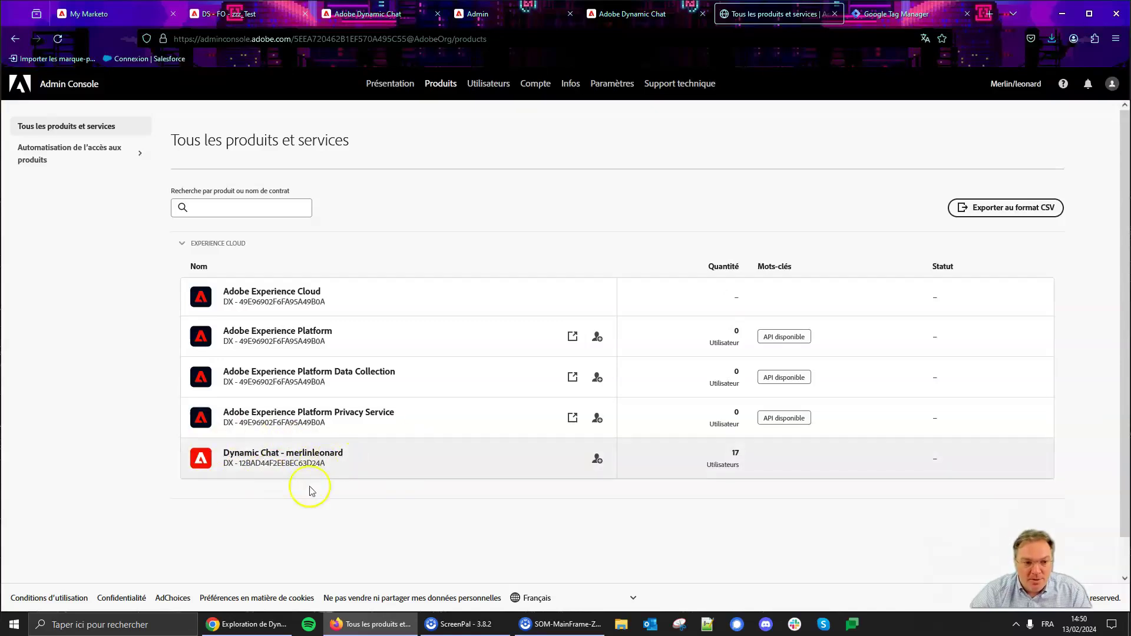
pyautogui.click(498, 92)
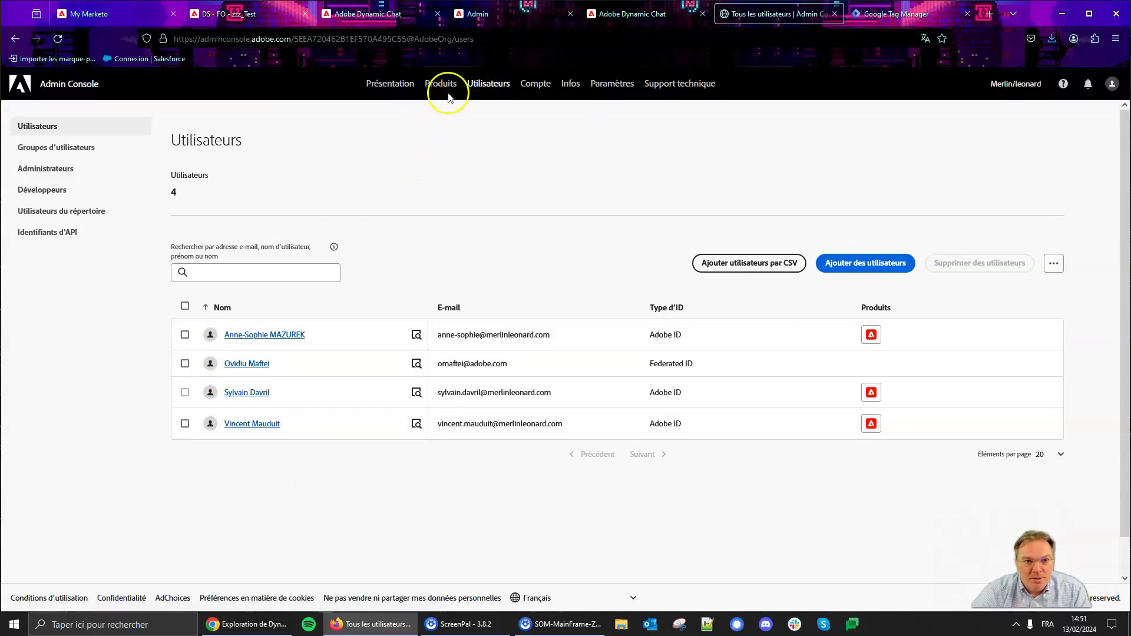
# Step: Open Dynamic Chat under Products to list its six product profiles
pyautogui.click(448, 96)
pyautogui.click(287, 451)
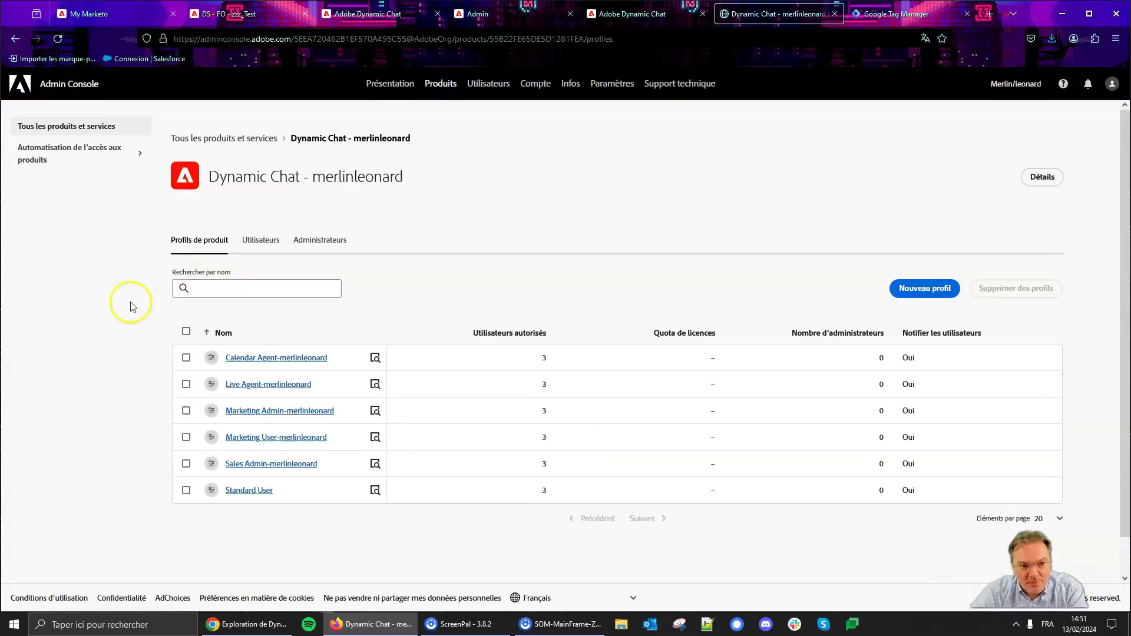